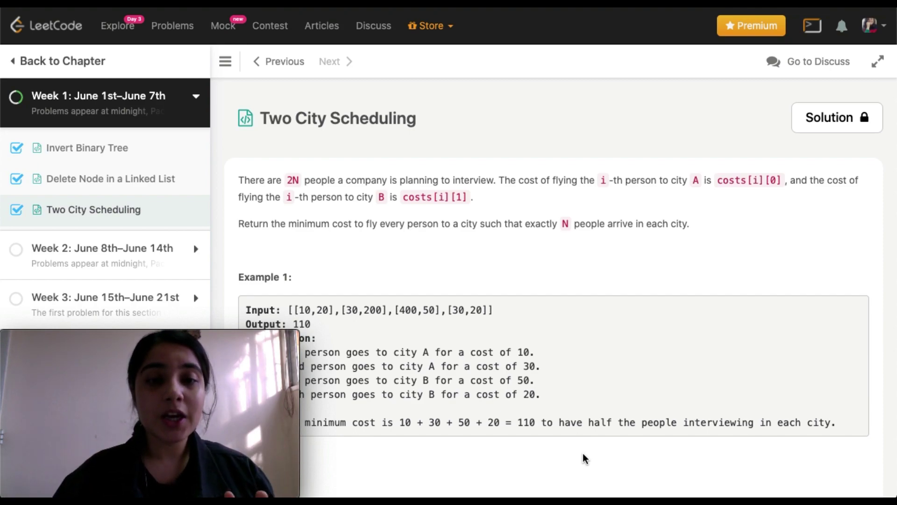
scroll(584, 309, down, 2)
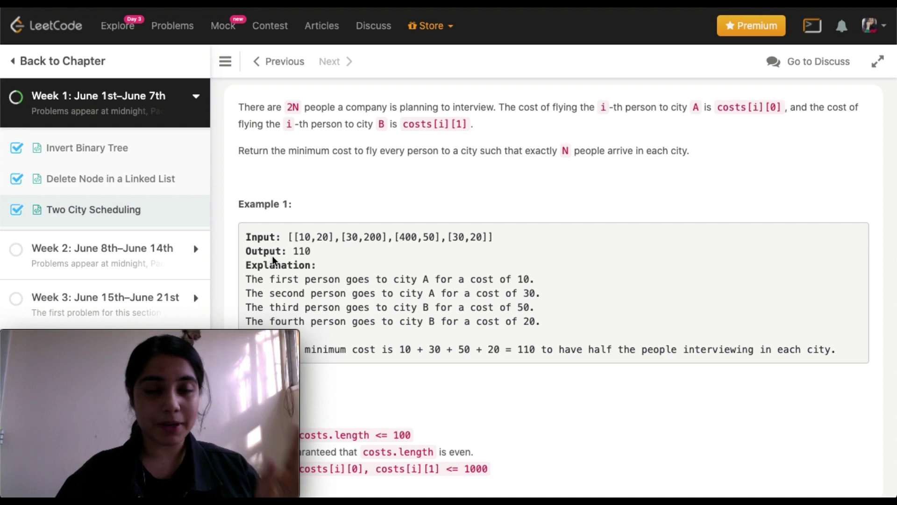
scroll(302, 276, down, 2)
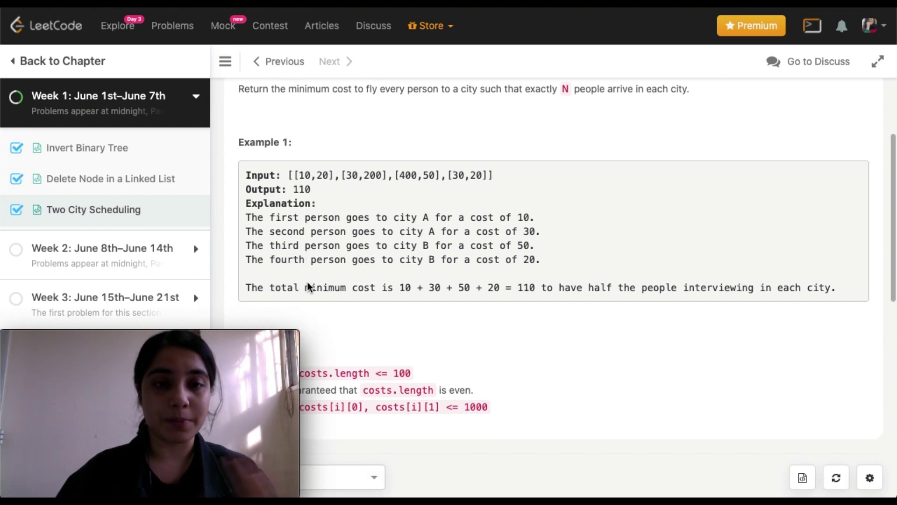
click(289, 178)
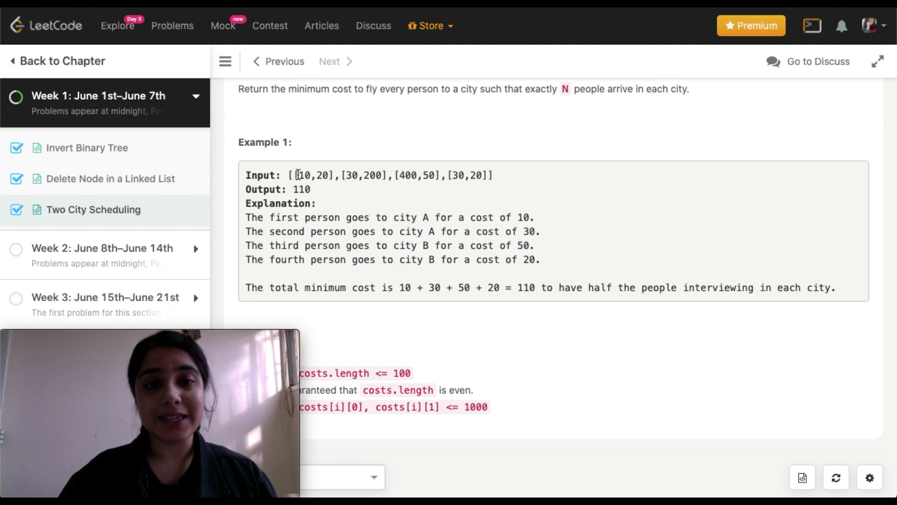
click(297, 174)
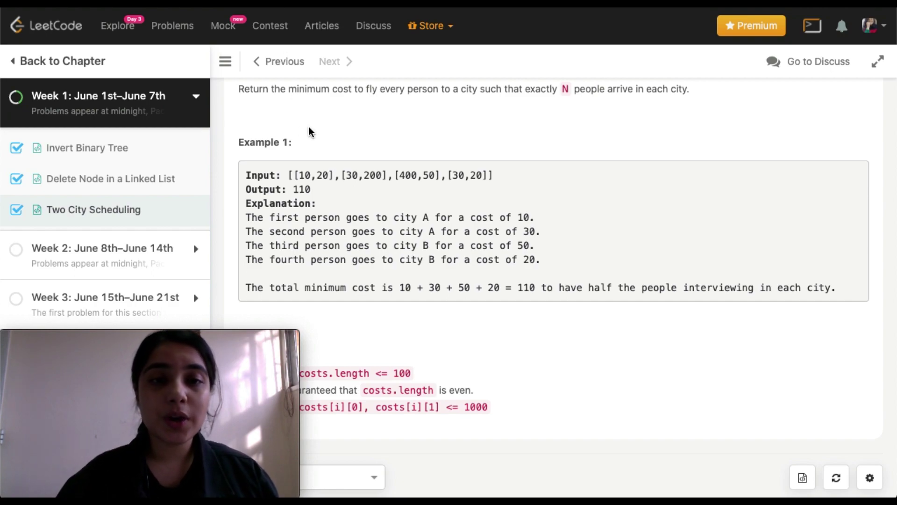
drag(294, 177, 335, 179)
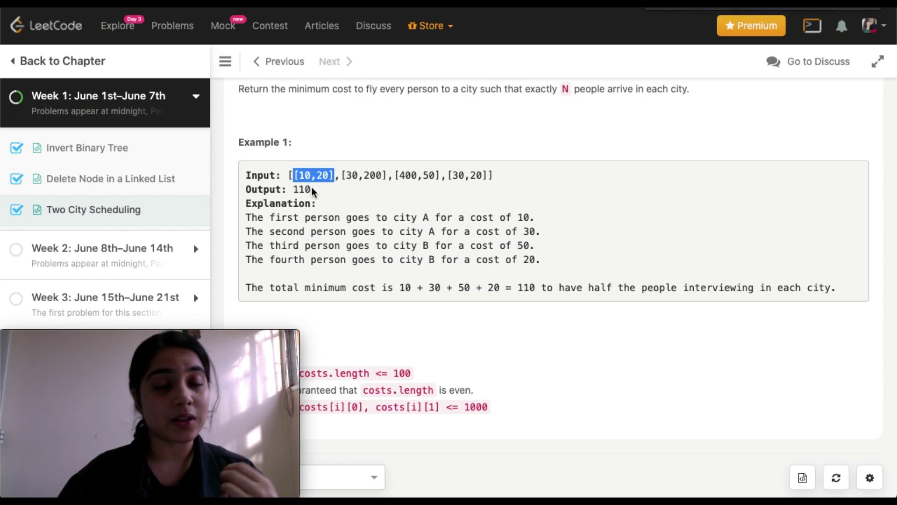
click(327, 175)
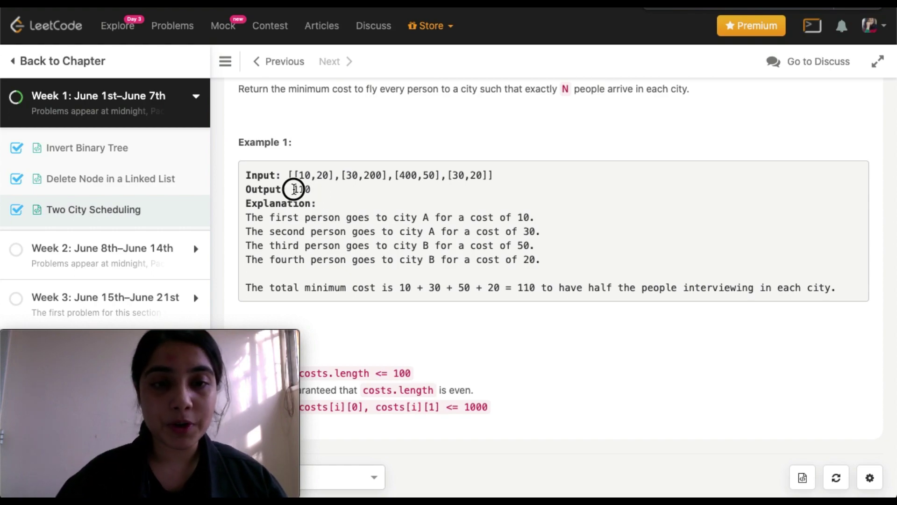
drag(293, 189, 321, 189)
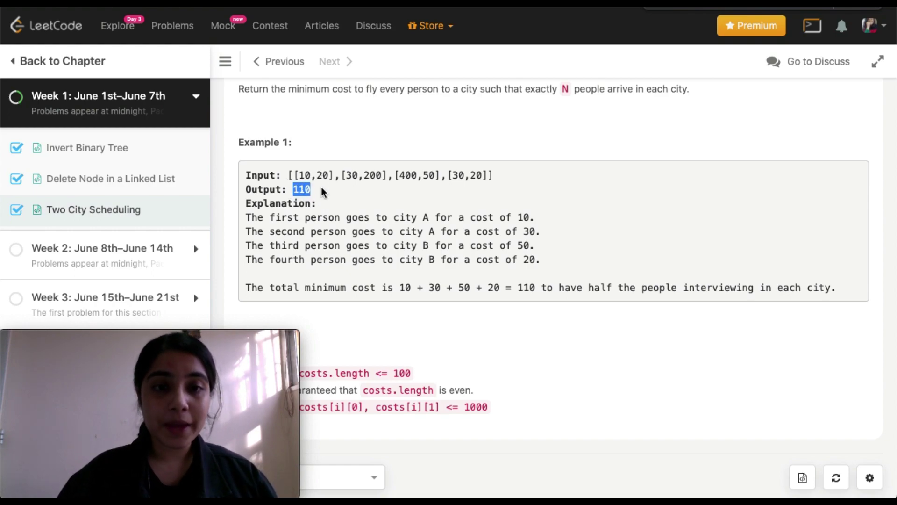
click(321, 191)
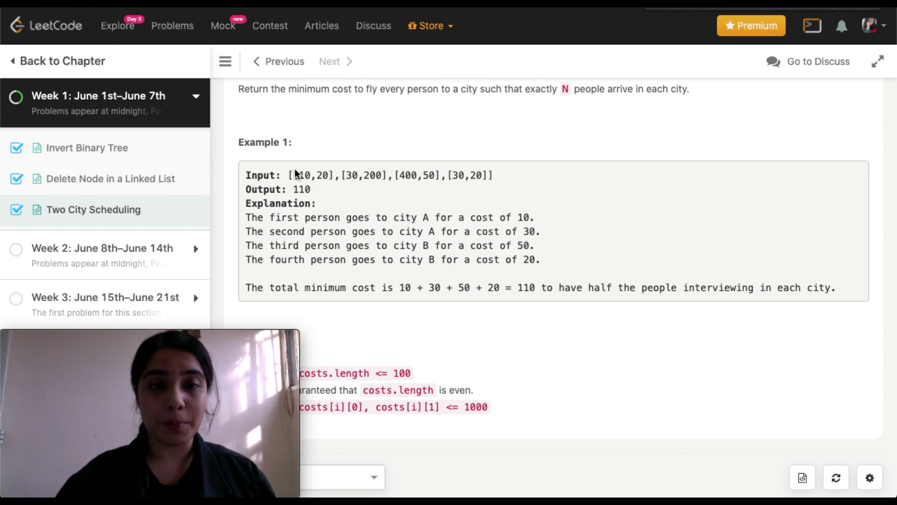
drag(294, 174, 501, 193)
click(501, 194)
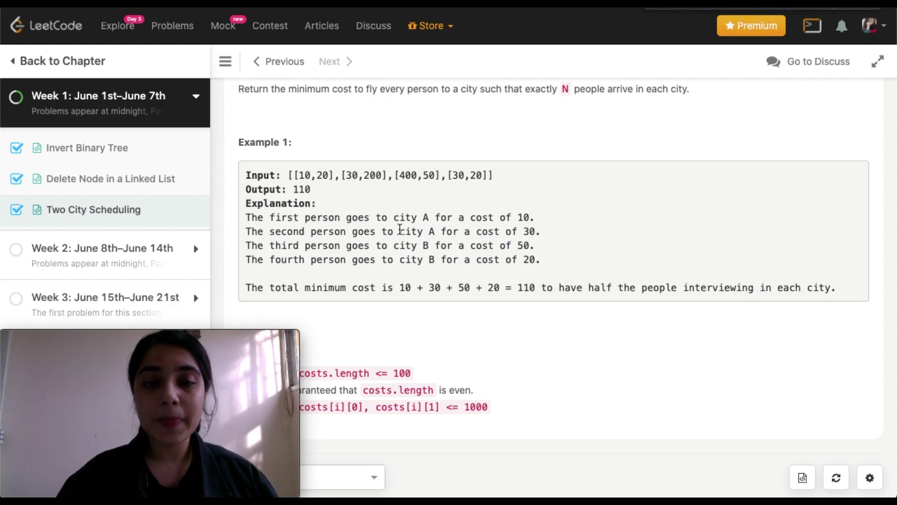
scroll(398, 225, up, 1)
scroll(400, 230, up, 3)
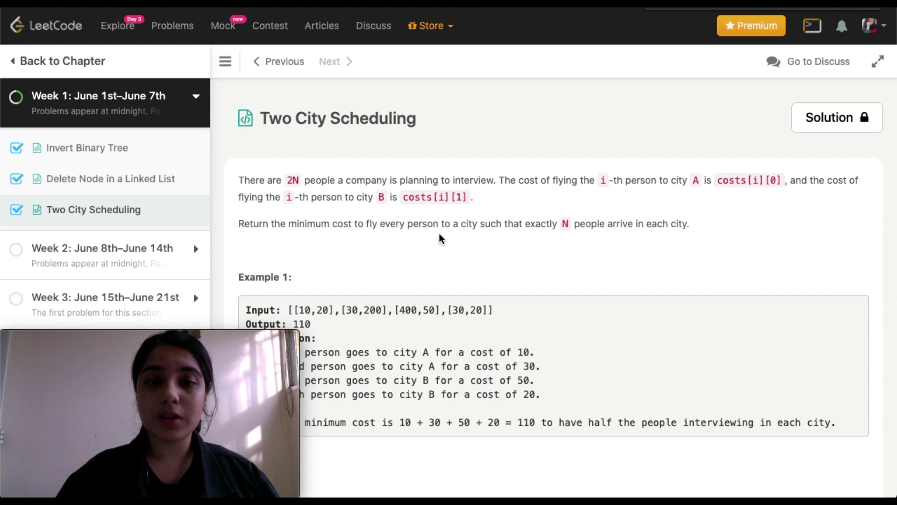
scroll(441, 239, down, 3)
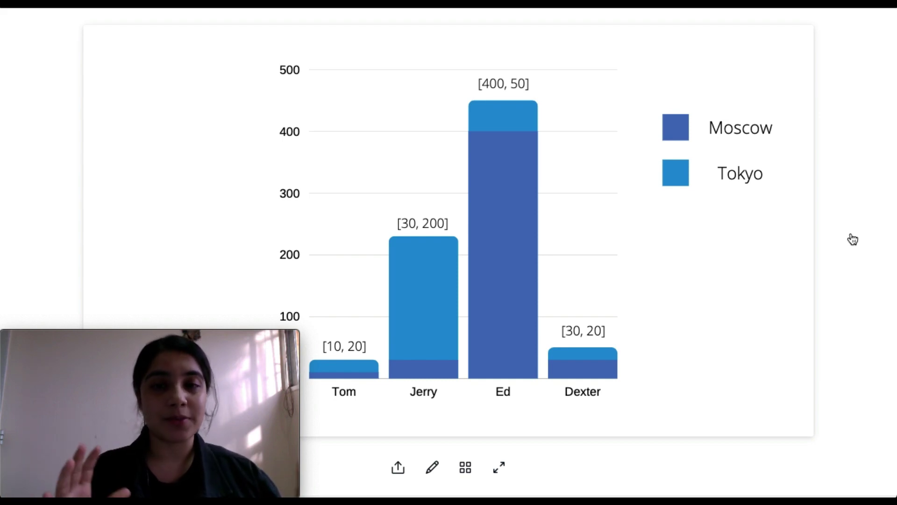
mouse_move(827, 239)
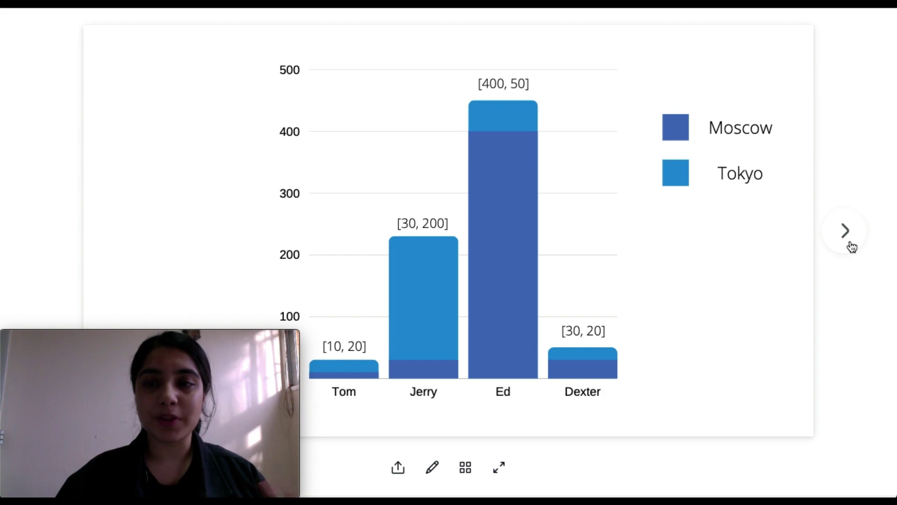
Advance past the chart slide to the larger assignment combinations table with its 110 lowest total.
click(848, 234)
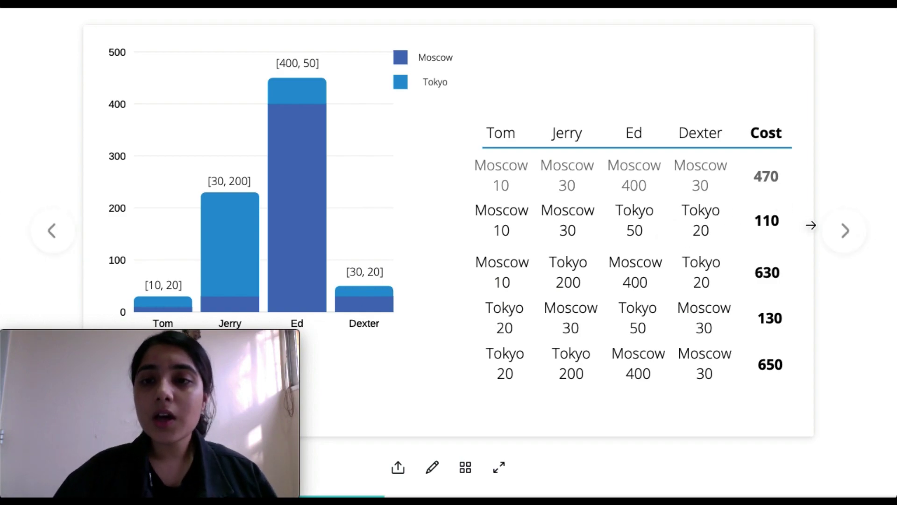
click(842, 234)
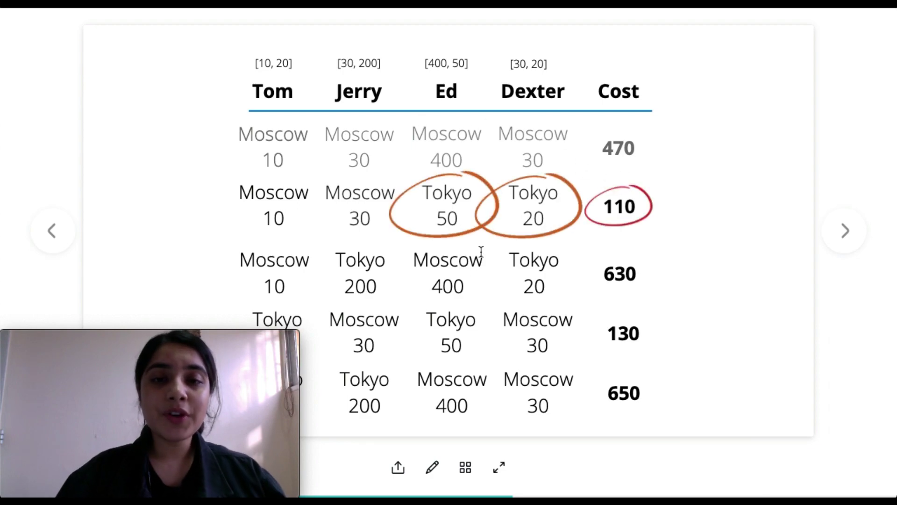
Preview the cost-differences slide, highlight Ed's [400, 50] pair, then return to the assignment table.
click(845, 231)
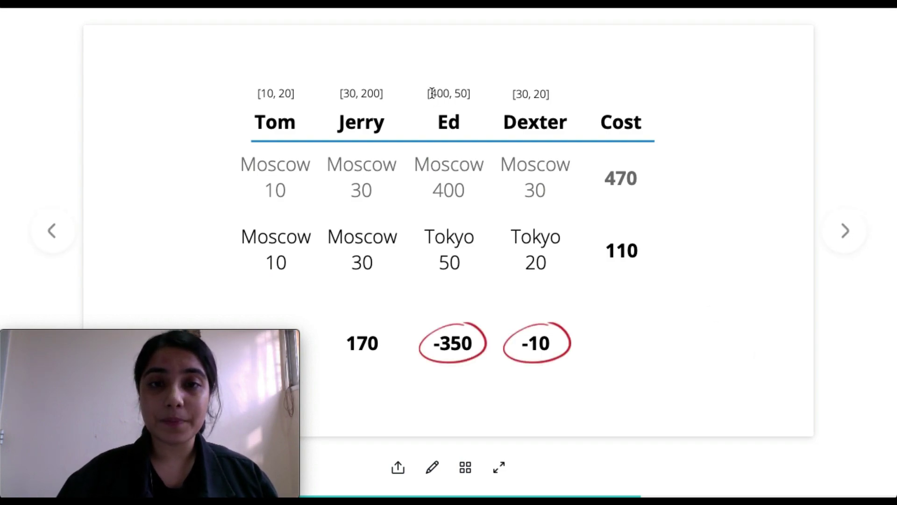
drag(432, 93, 468, 94)
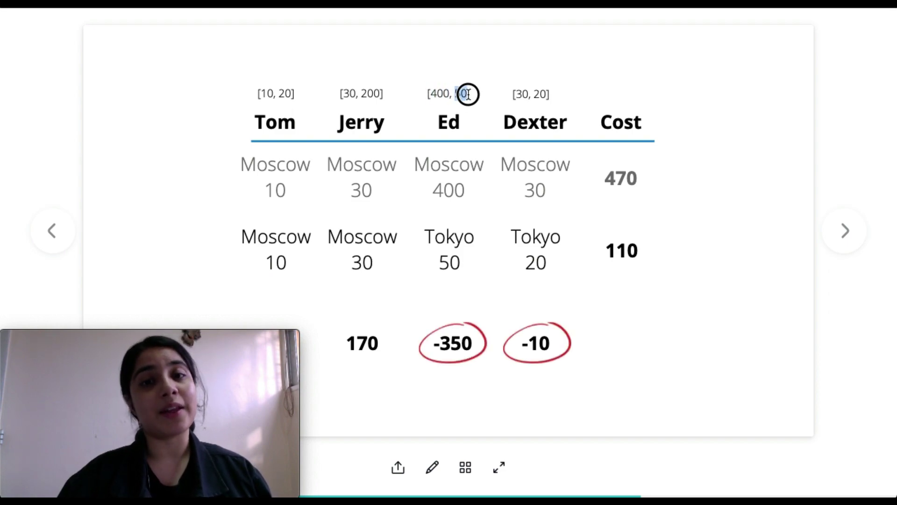
click(462, 77)
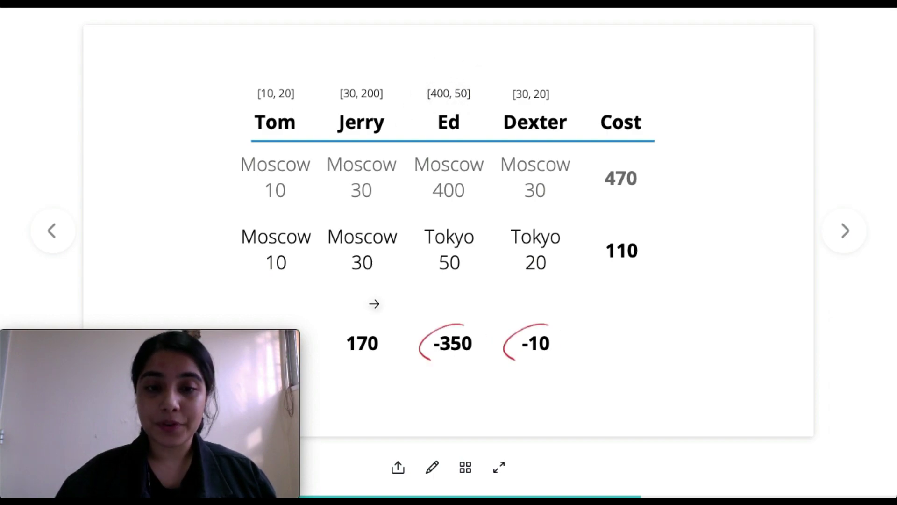
click(287, 93)
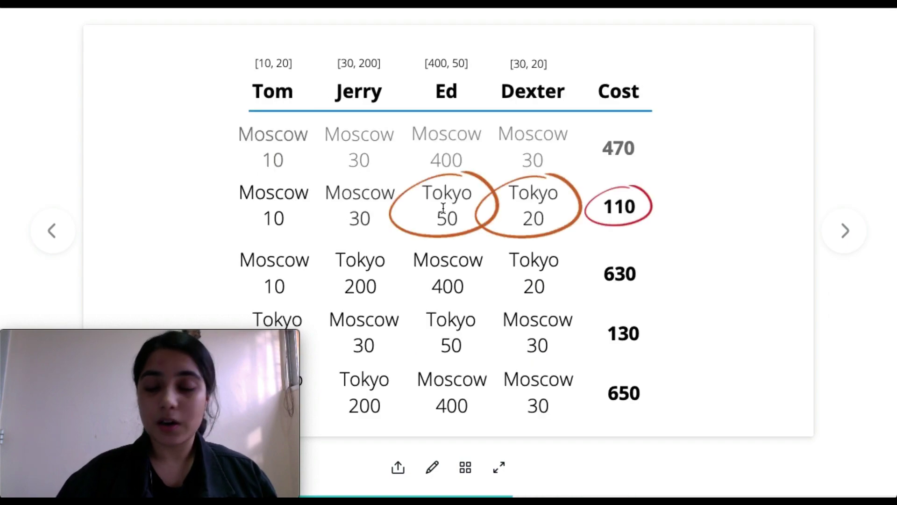
Revisit the city cost table briefly, then advance to the four-step flowchart slide.
click(846, 232)
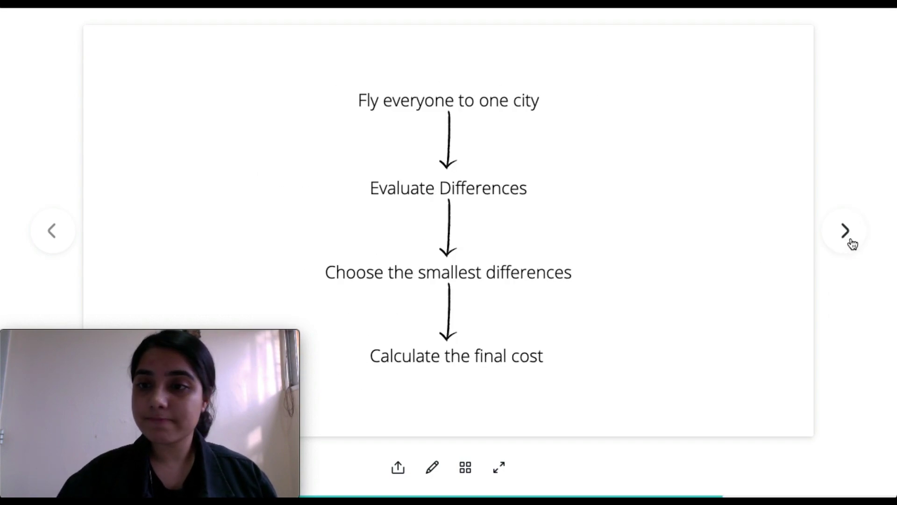
click(53, 230)
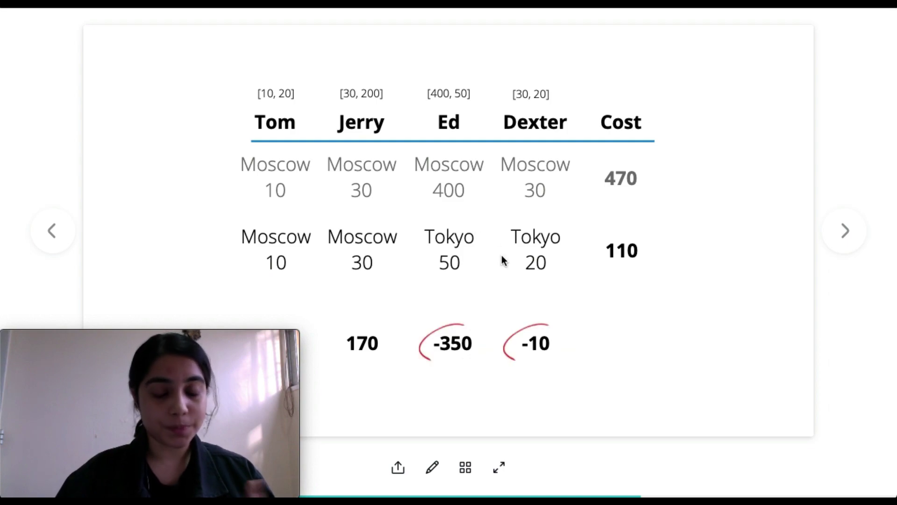
click(845, 232)
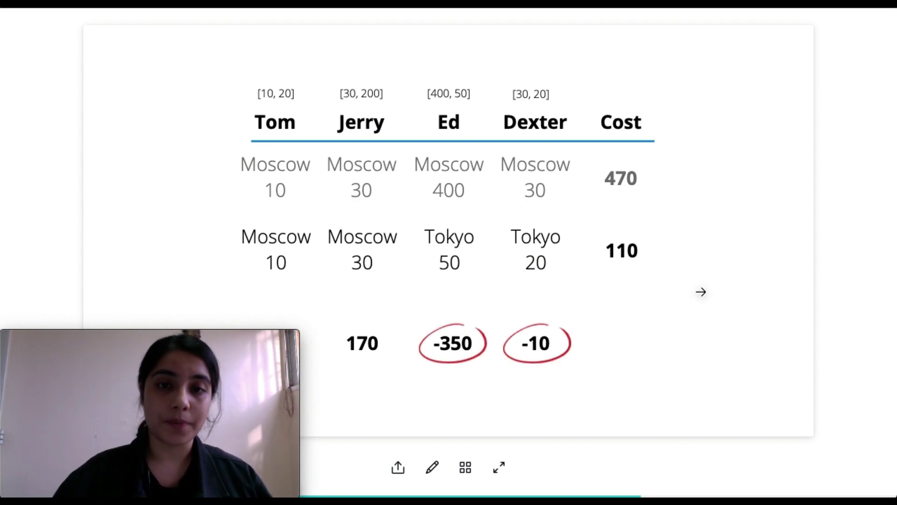
key(Right)
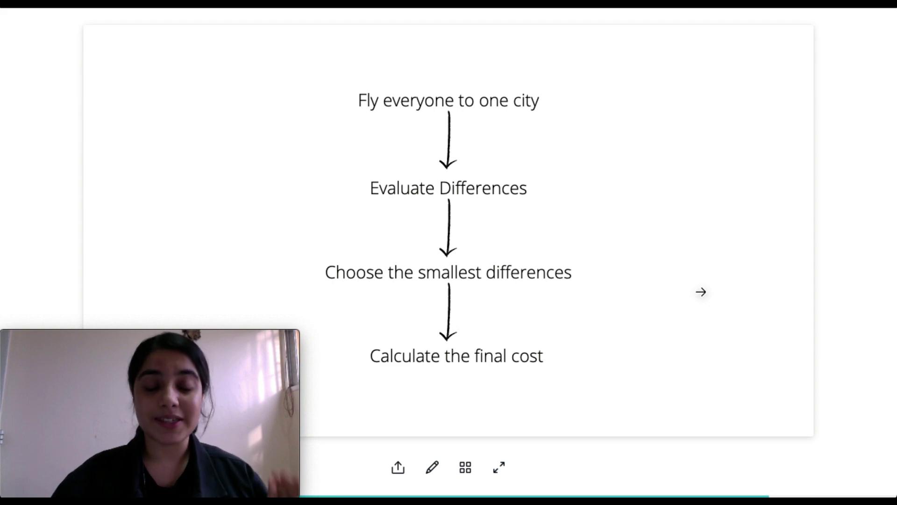
key(Right)
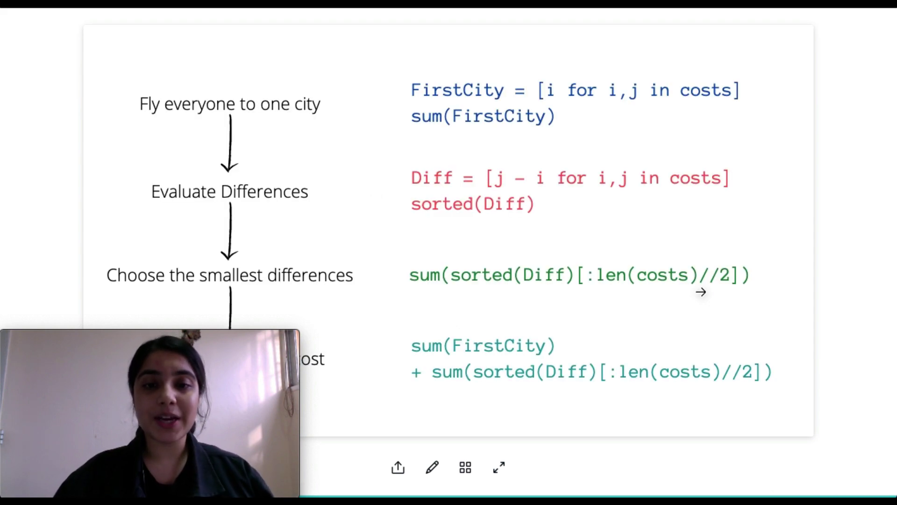
key(Right)
key(Right)
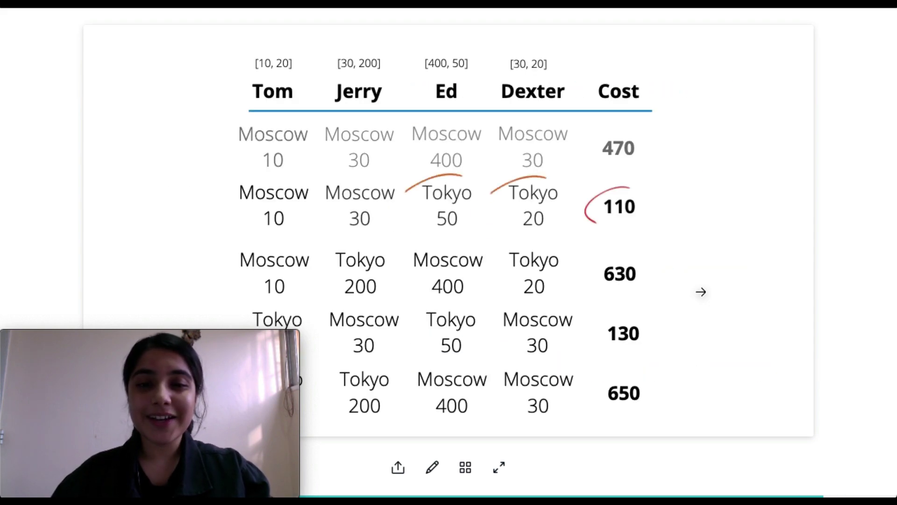
key(Left)
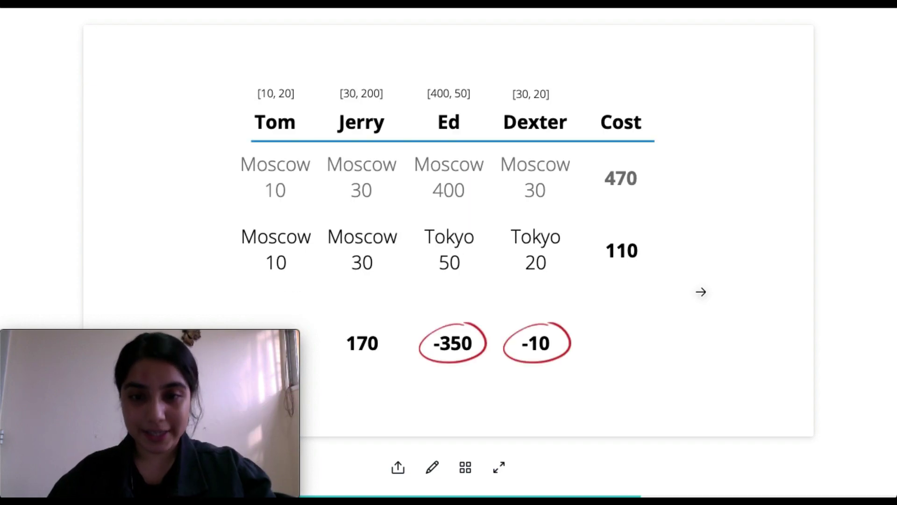
key(Right)
key(Left)
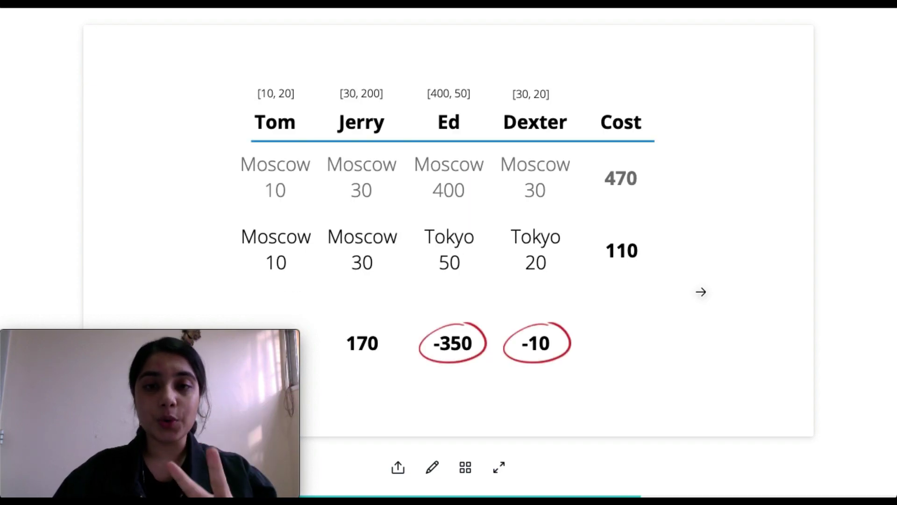
key(Right)
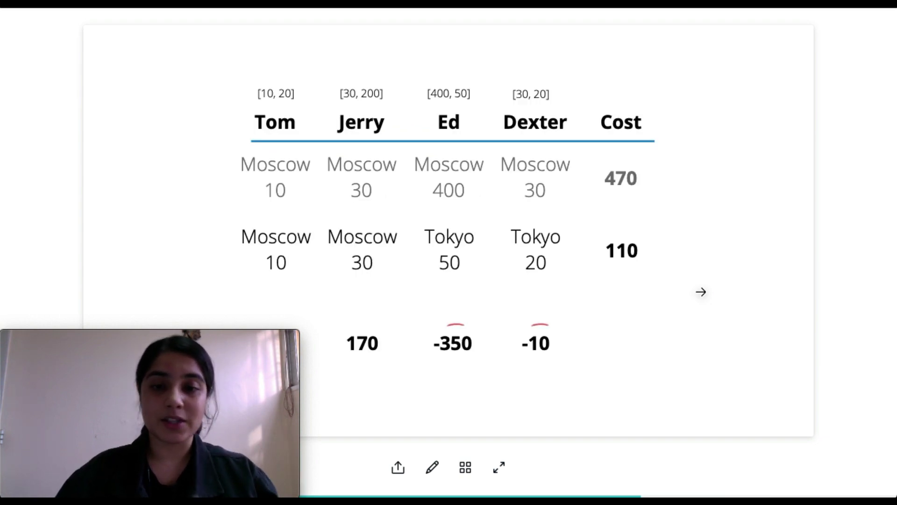
key(Right)
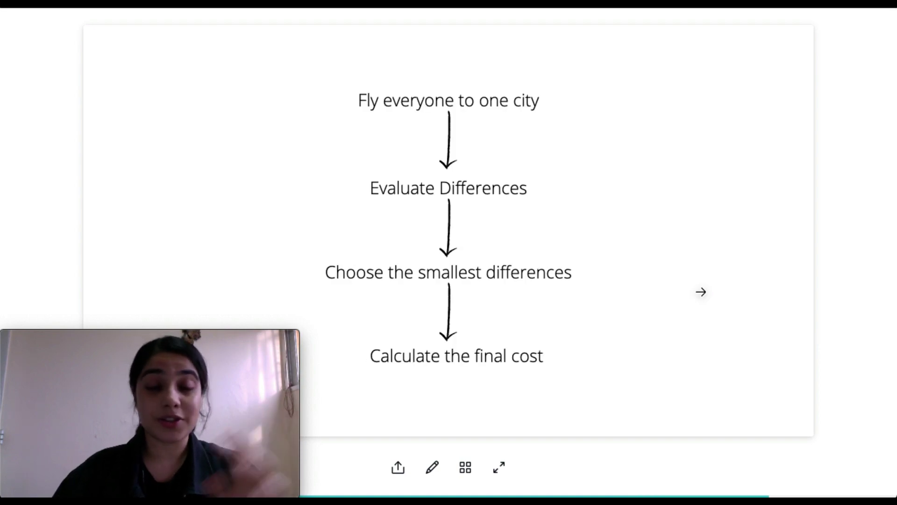
key(Left)
key(Left)
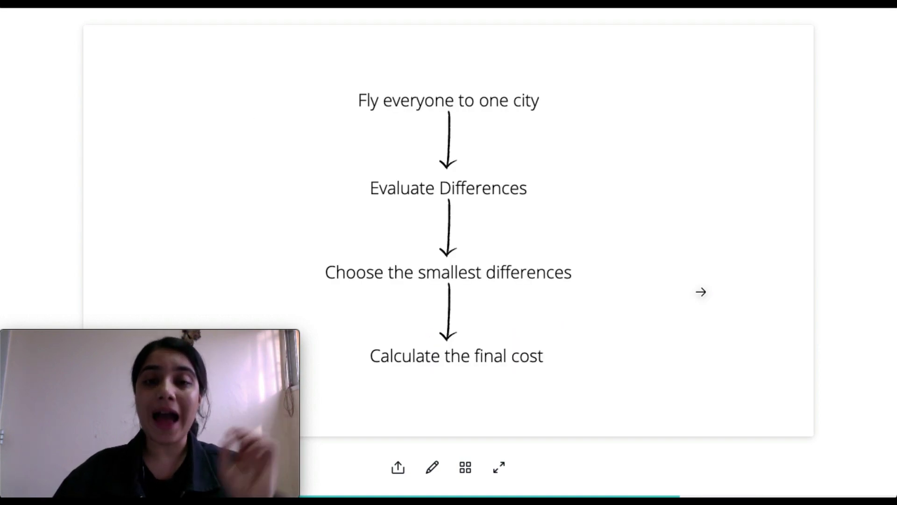
key(Left)
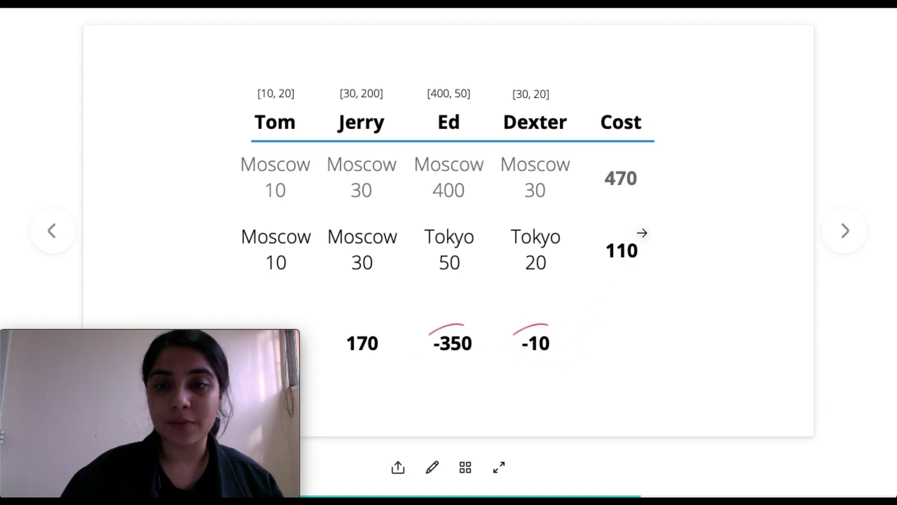
key(Right)
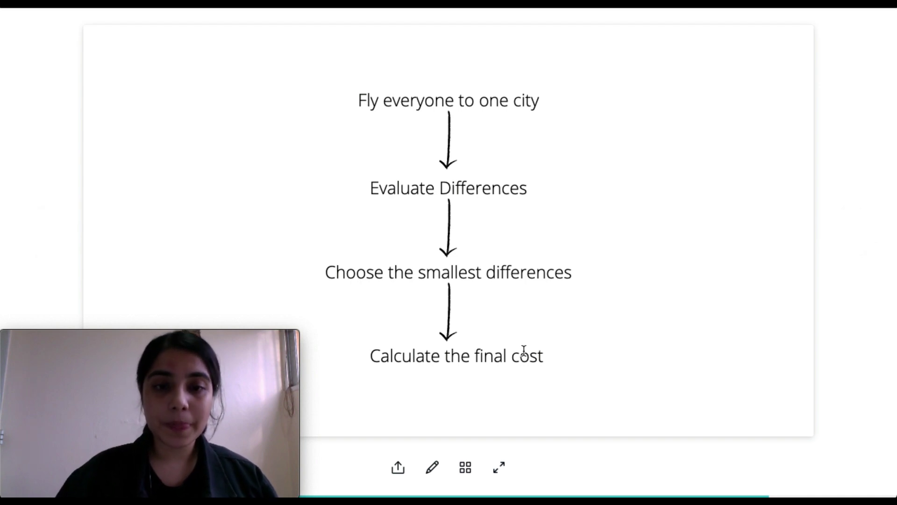
key(Right)
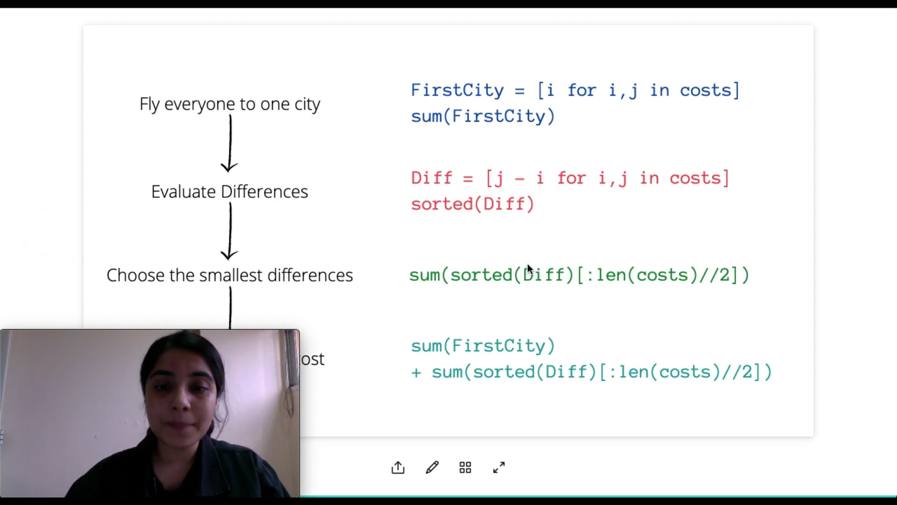
mouse_move(141, 232)
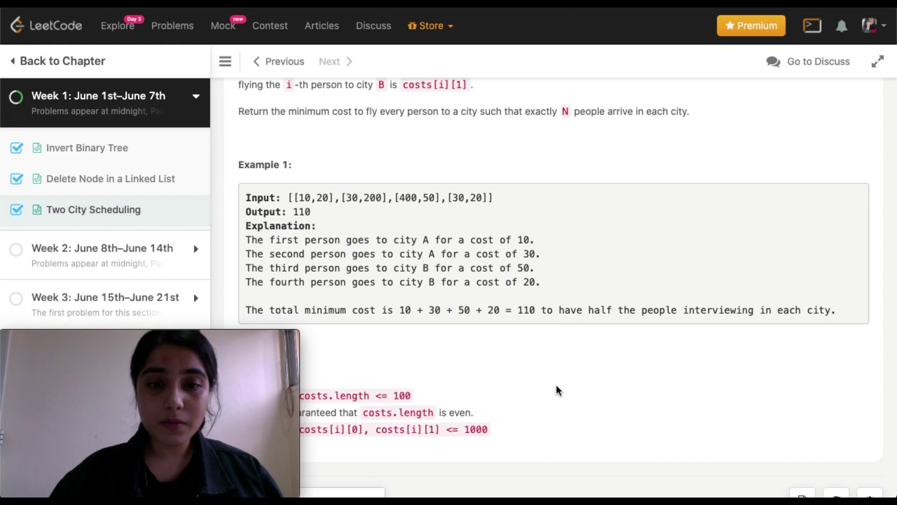
scroll(557, 389, down, 5)
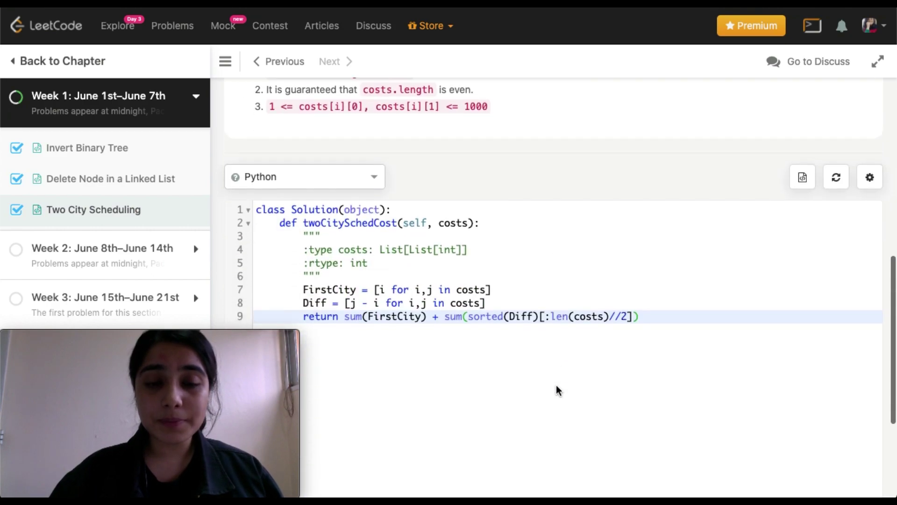
scroll(558, 390, down, 2)
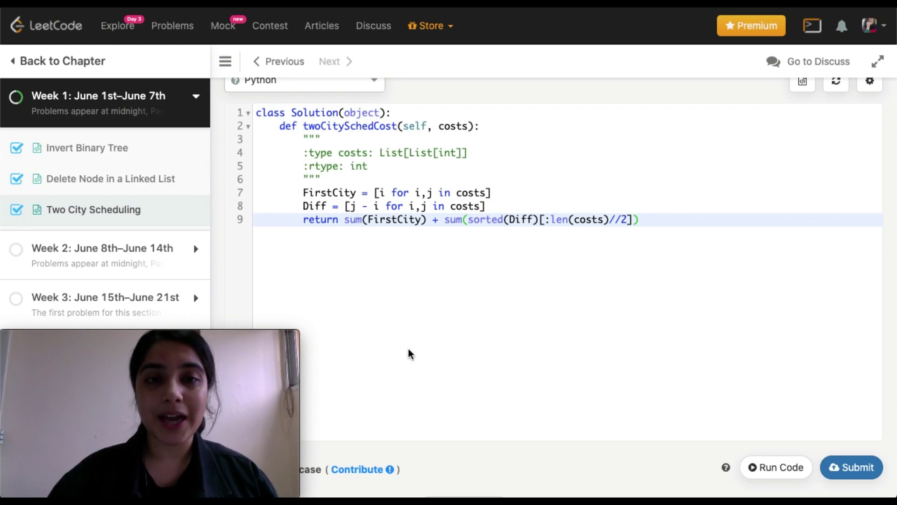
scroll(411, 354, up, 4)
scroll(410, 354, up, 4)
scroll(409, 348, down, 4)
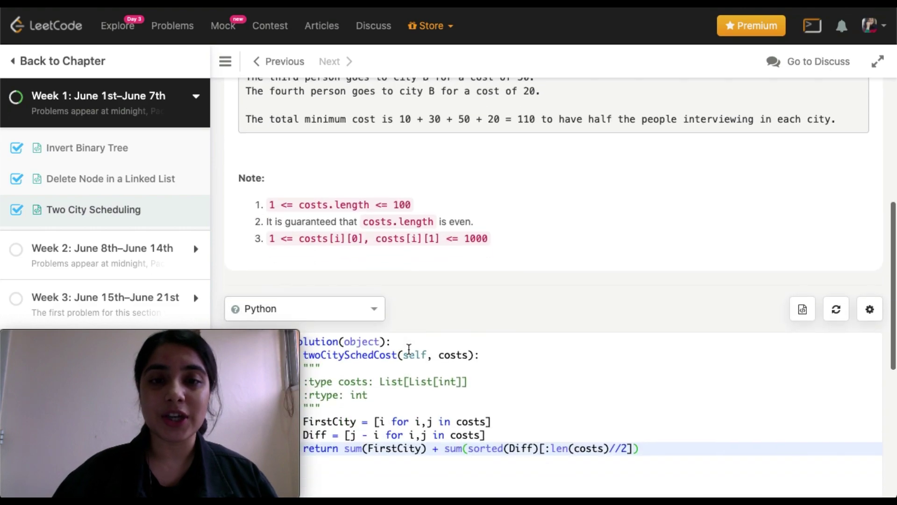
scroll(409, 349, down, 5)
scroll(410, 354, up, 1)
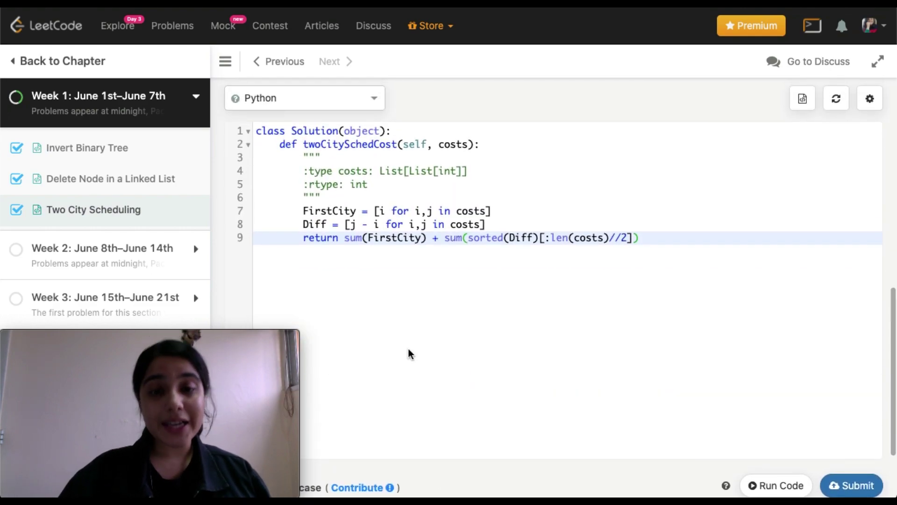